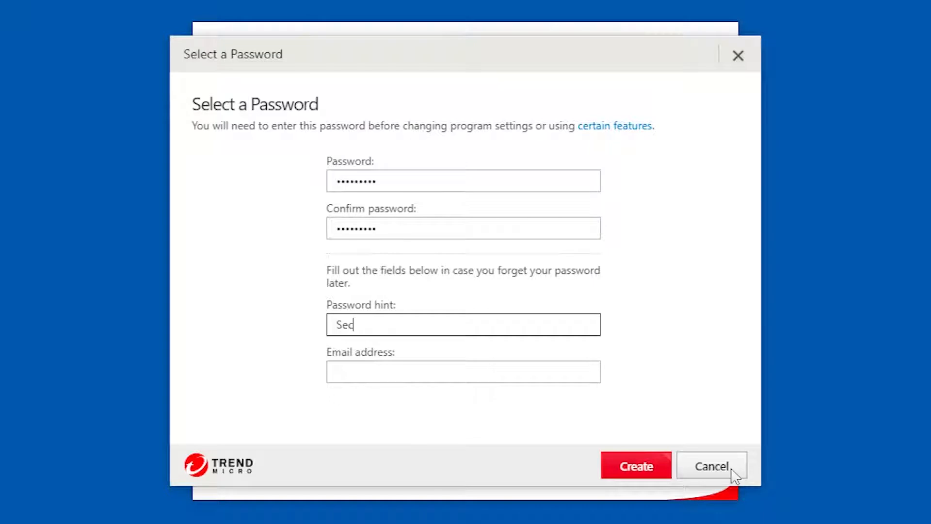
# Step: Enter the recovery e-mail address and create the settings password
pyautogui.press('Tab')
pyautogui.write('john@smith.com')
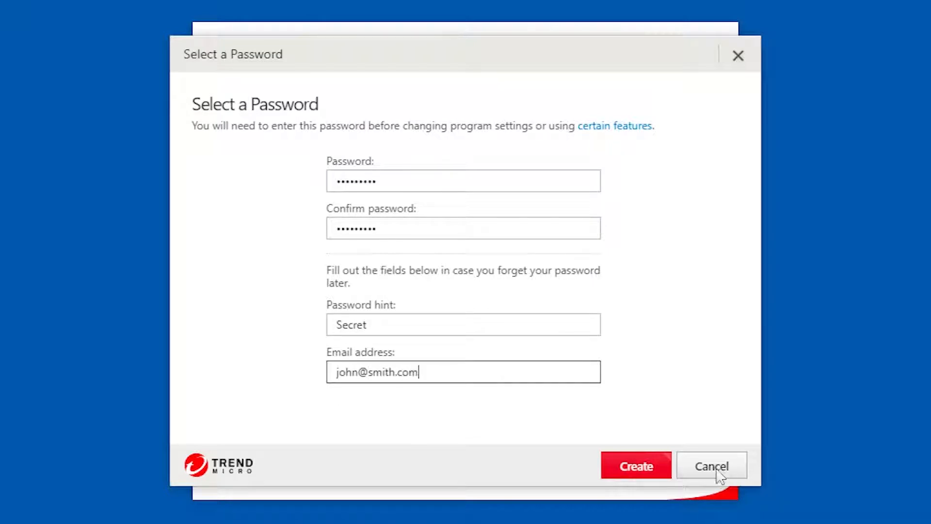
pyautogui.click(663, 472)
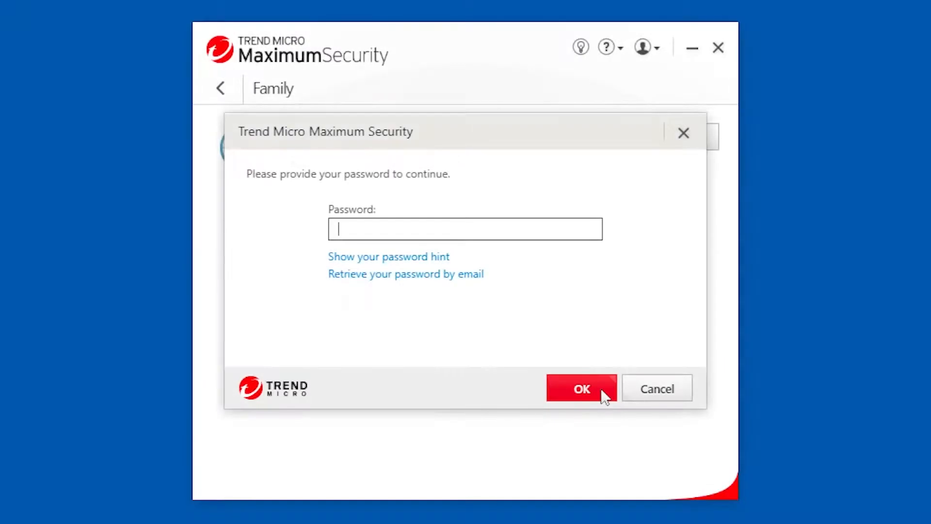
# Step: Unlock the settings with the password and open the children's Windows accounts list
pyautogui.write('•••••••••')
pyautogui.click(601, 390)
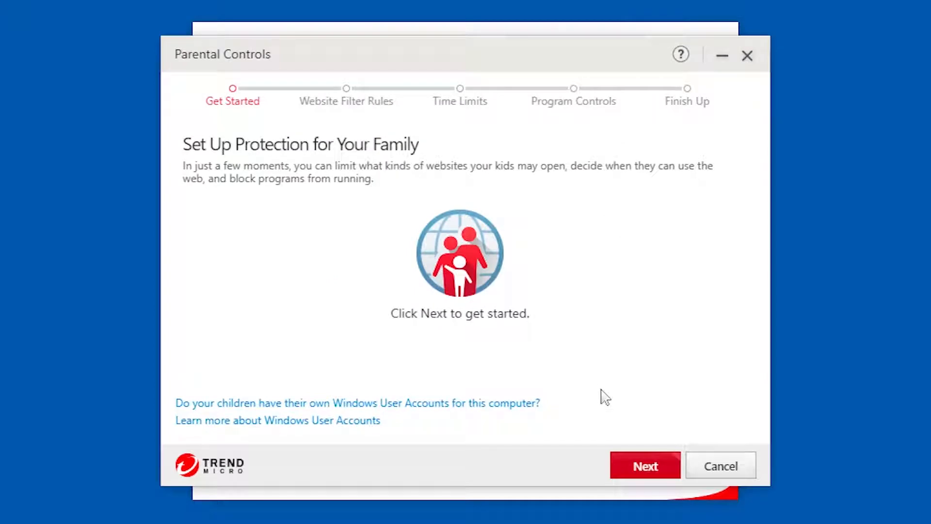
pyautogui.click(538, 404)
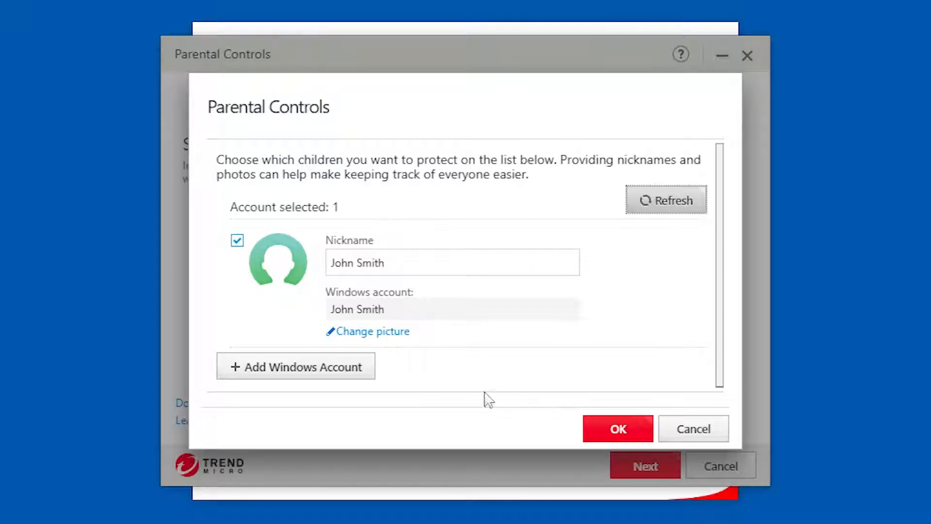
# Step: Go from Manage Accounts to the Family & other users page in Settings
pyautogui.click(369, 373)
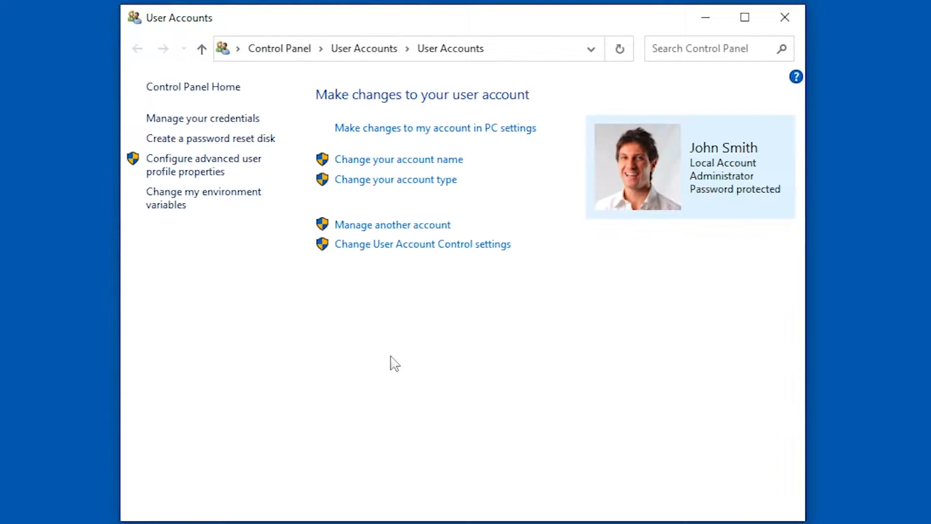
pyautogui.click(449, 226)
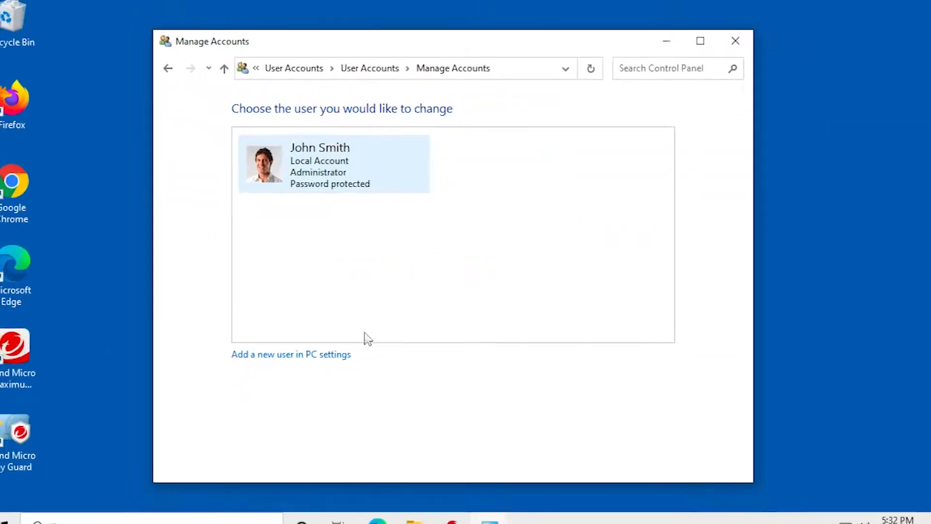
pyautogui.click(345, 346)
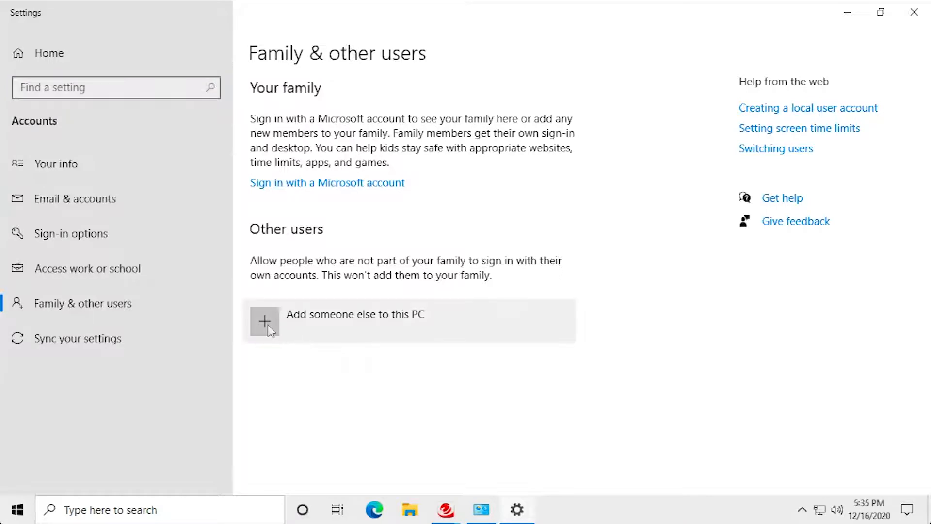
# Step: Open the form for adding a local user without a Microsoft account
pyautogui.click(268, 325)
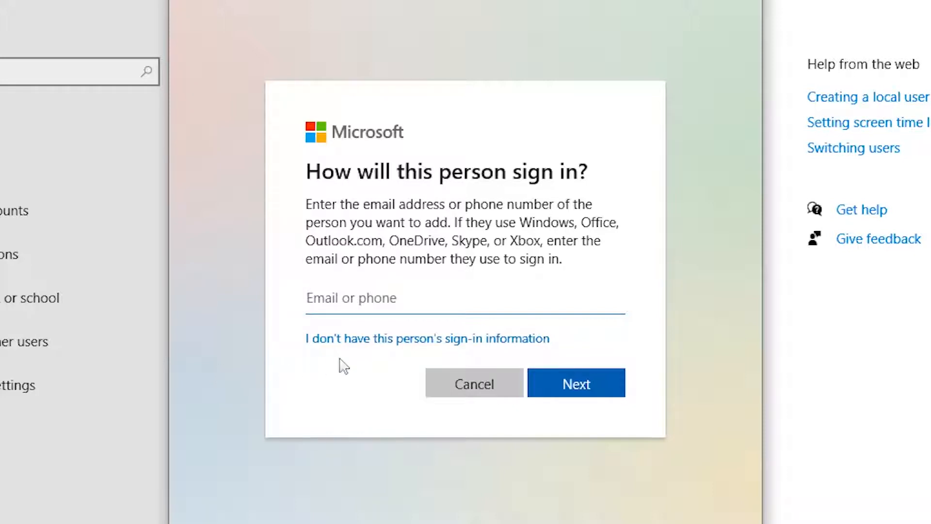
pyautogui.click(546, 342)
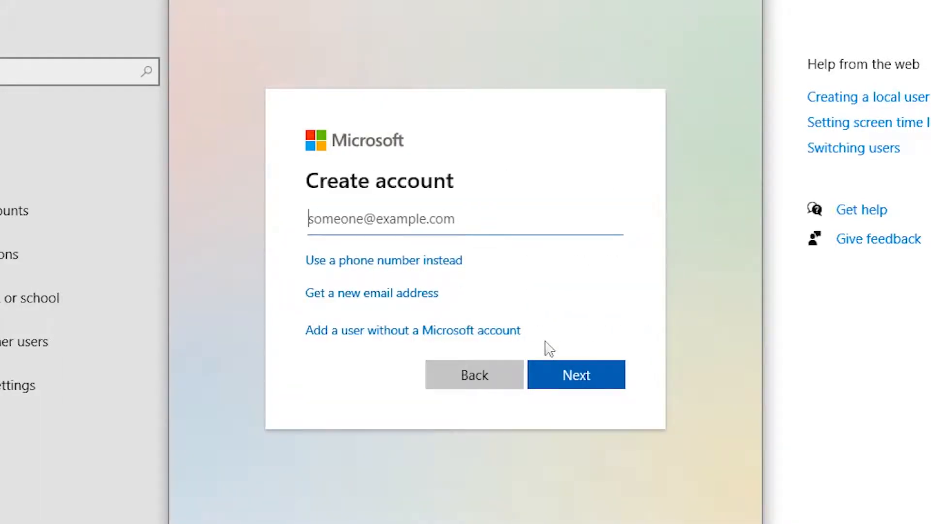
pyautogui.click(517, 335)
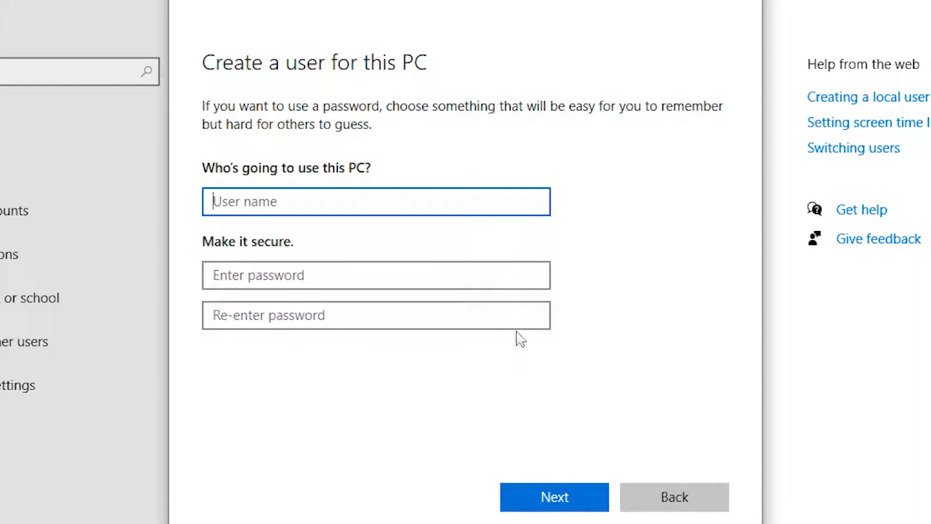
# Step: Create the child's local account with user name, password and security question answers
pyautogui.write('Jane')
pyautogui.press('Tab')
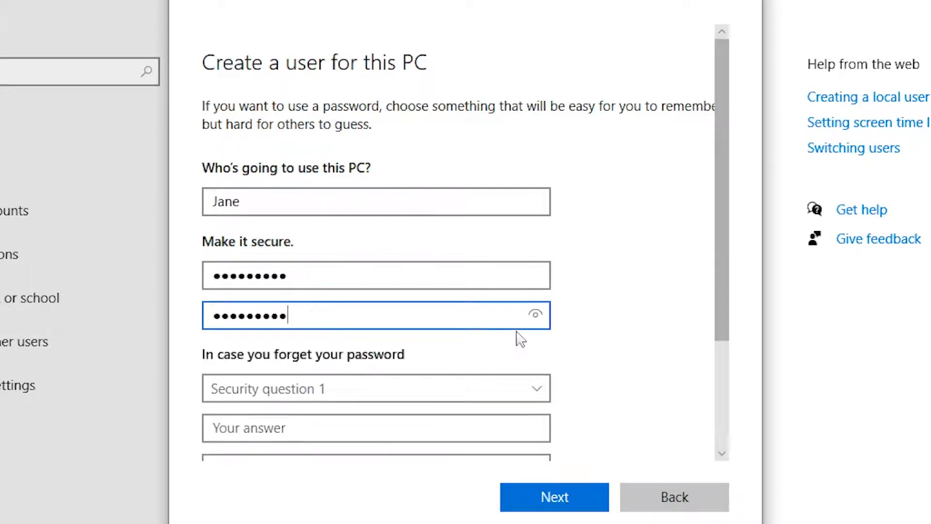
pyautogui.scroll(-3, 517, 332)
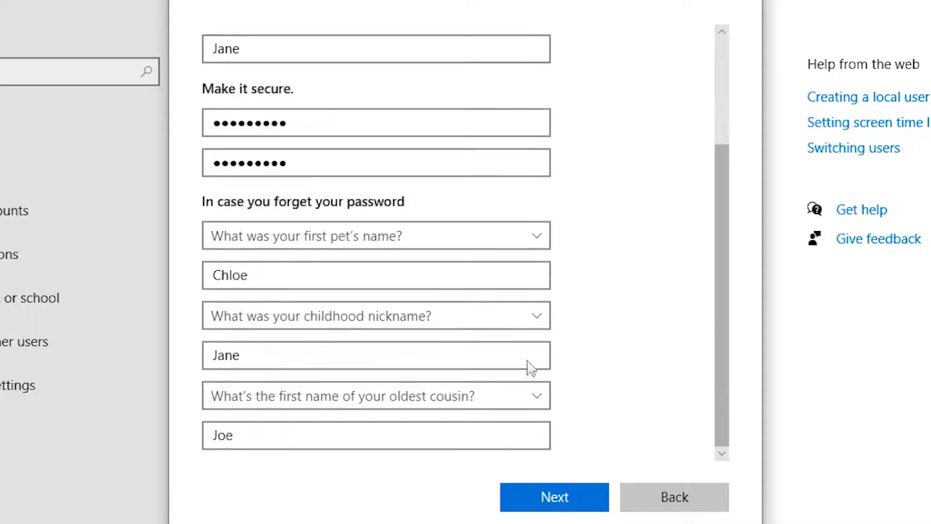
pyautogui.click(578, 496)
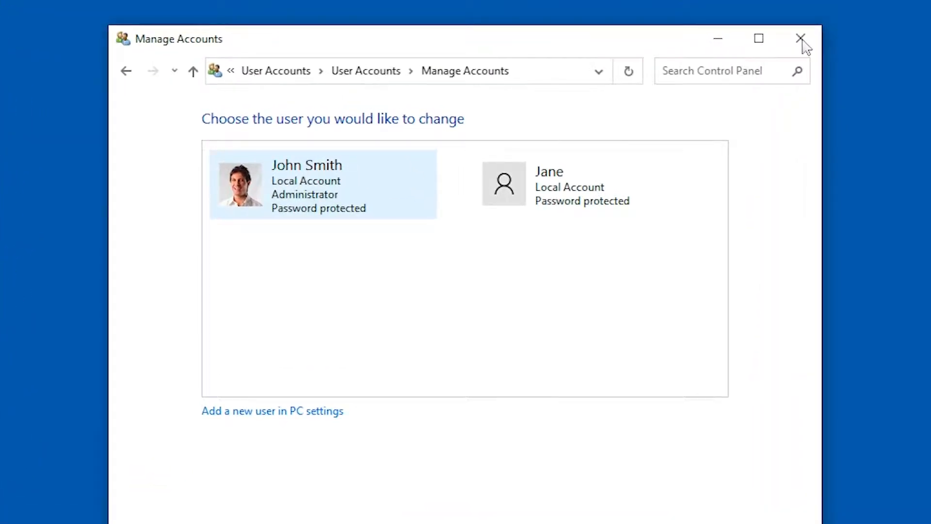
# Step: Refresh the account list and protect the new child account instead of the administrator
pyautogui.click(801, 39)
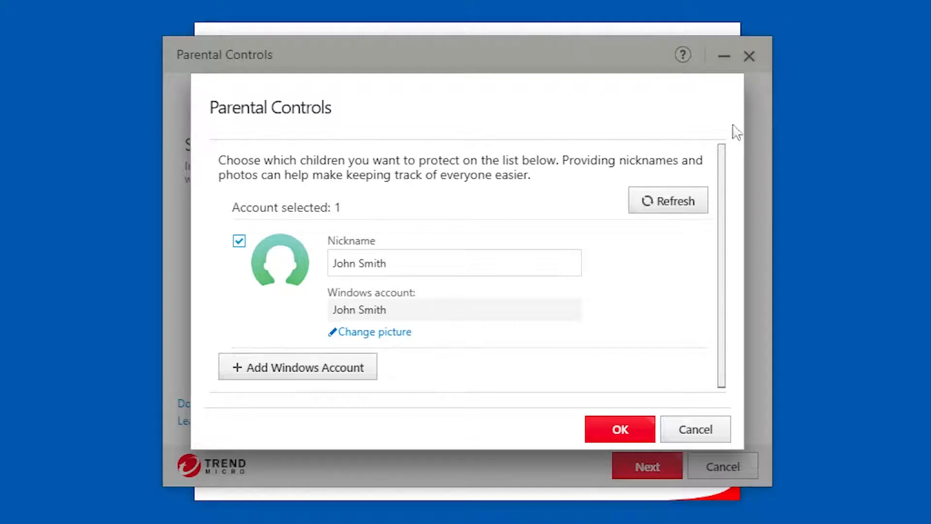
pyautogui.click(703, 208)
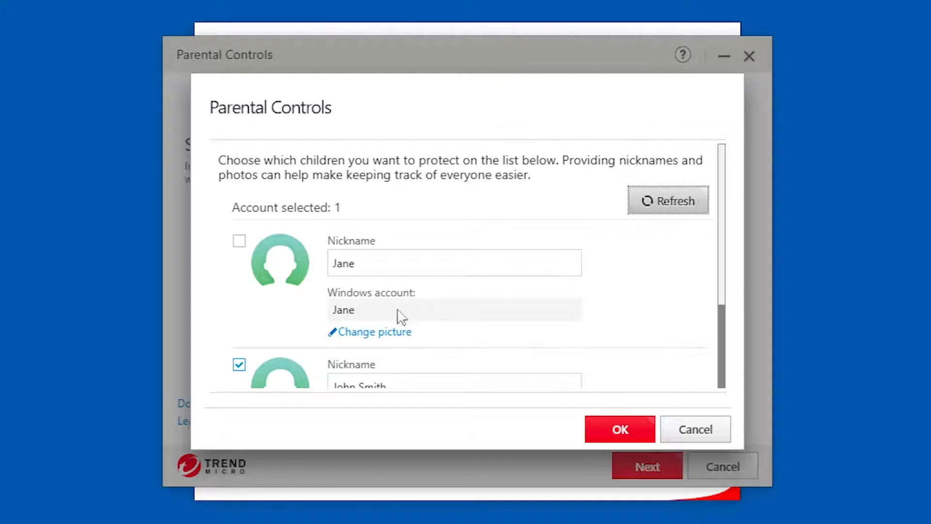
pyautogui.click(239, 364)
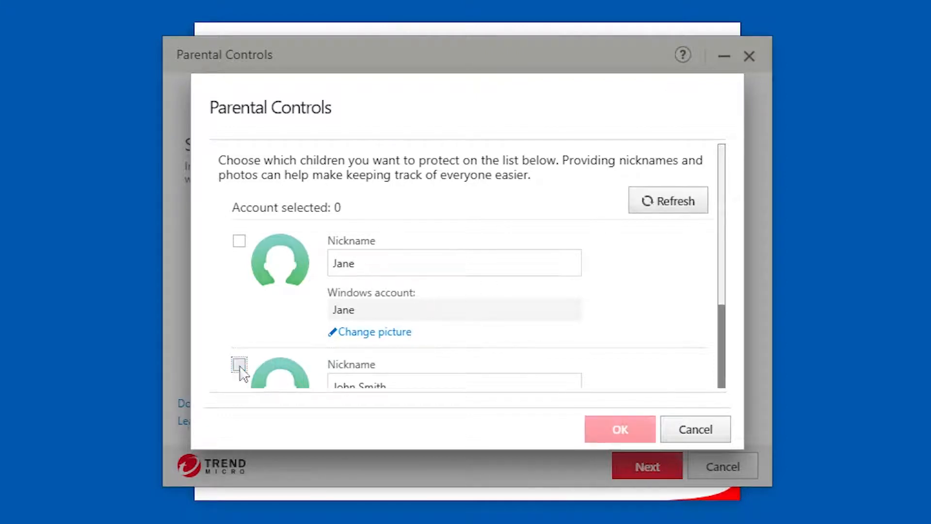
pyautogui.click(240, 242)
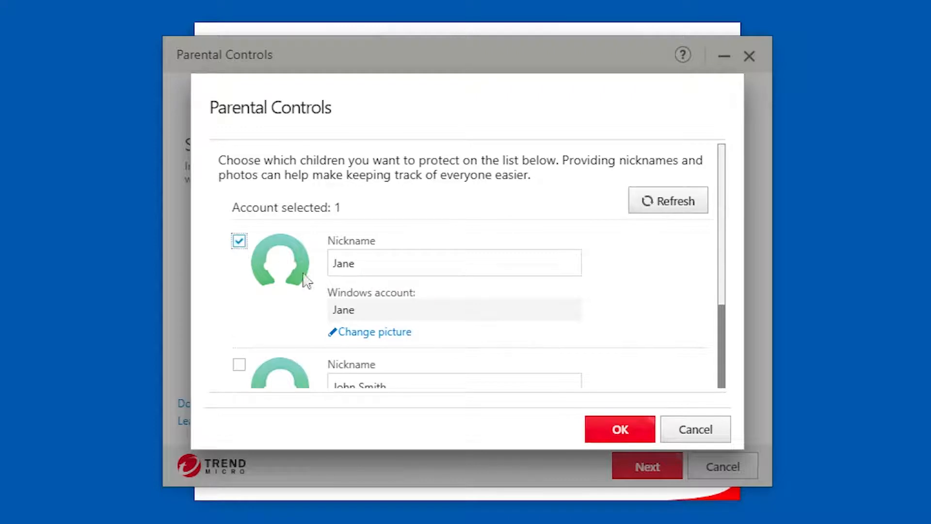
pyautogui.click(635, 435)
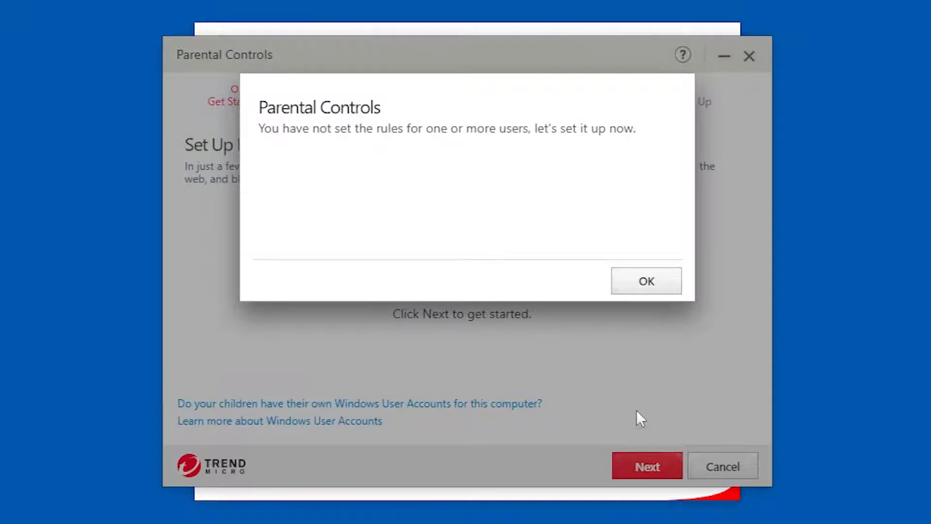
pyautogui.click(662, 286)
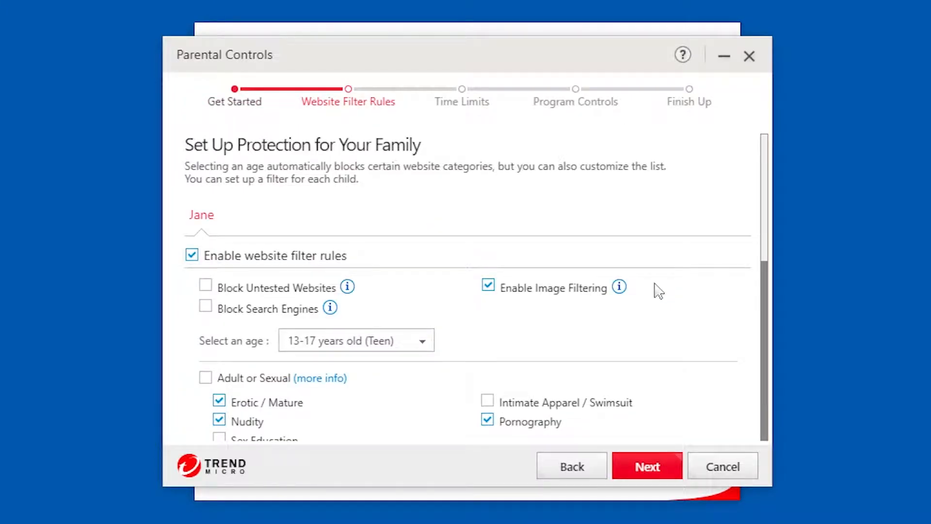
# Step: Choose the 8-12 years old (Pre-teen) age preset for the website filter
pyautogui.click(424, 348)
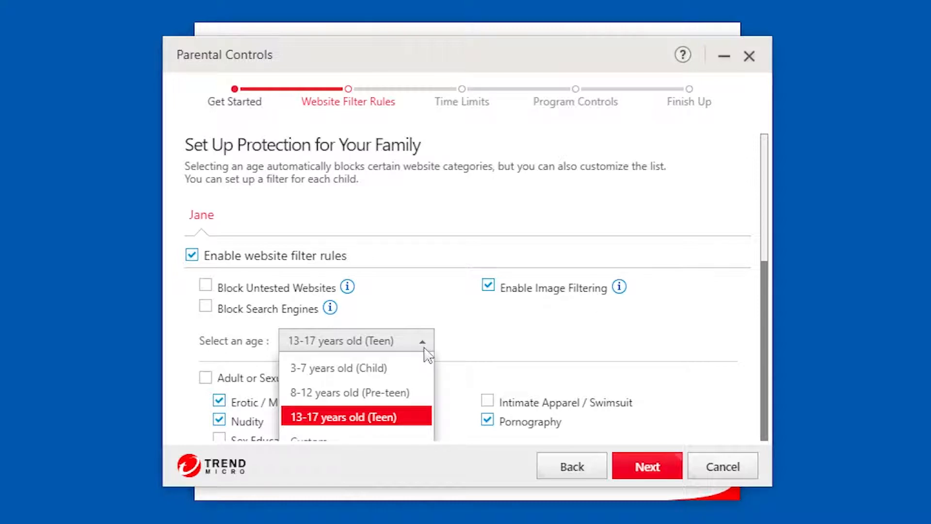
pyautogui.click(426, 392)
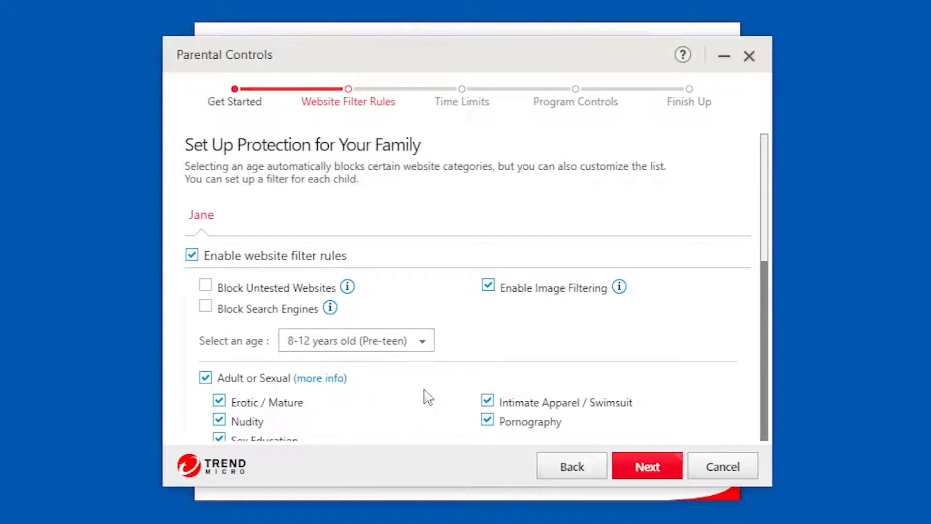
pyautogui.scroll(-3, 427, 310)
pyautogui.click(424, 250)
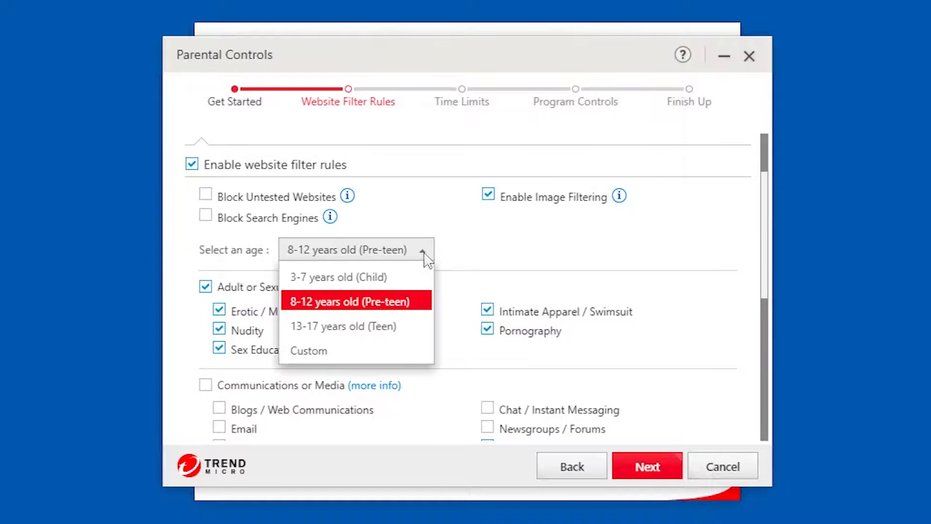
pyautogui.click(450, 358)
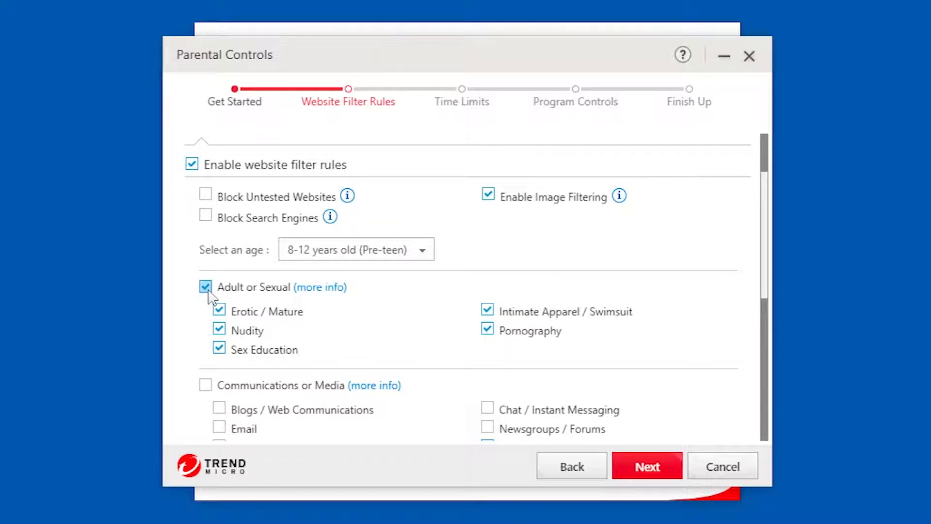
# Step: Block Alcohol / Tobacco, Gambling and Shopping sites, plus untested websites
pyautogui.scroll(-3, 209, 297)
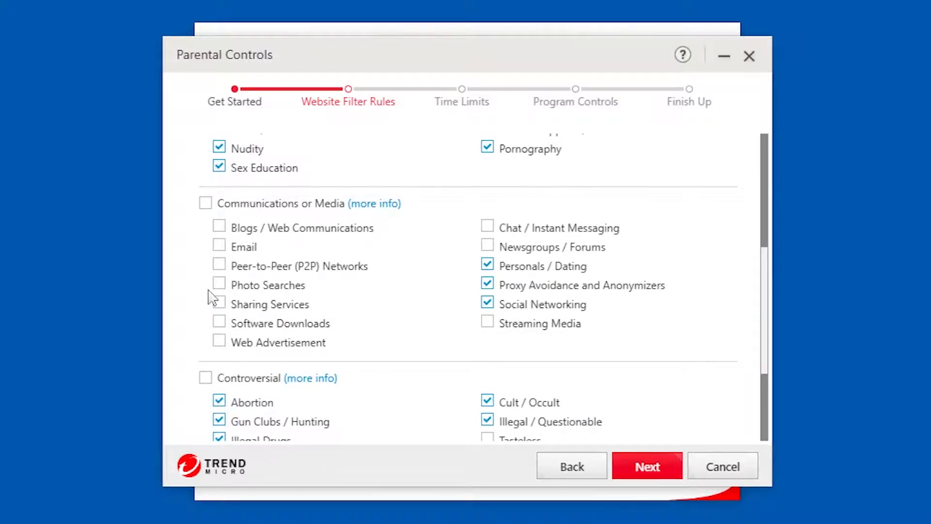
pyautogui.scroll(-3, 212, 296)
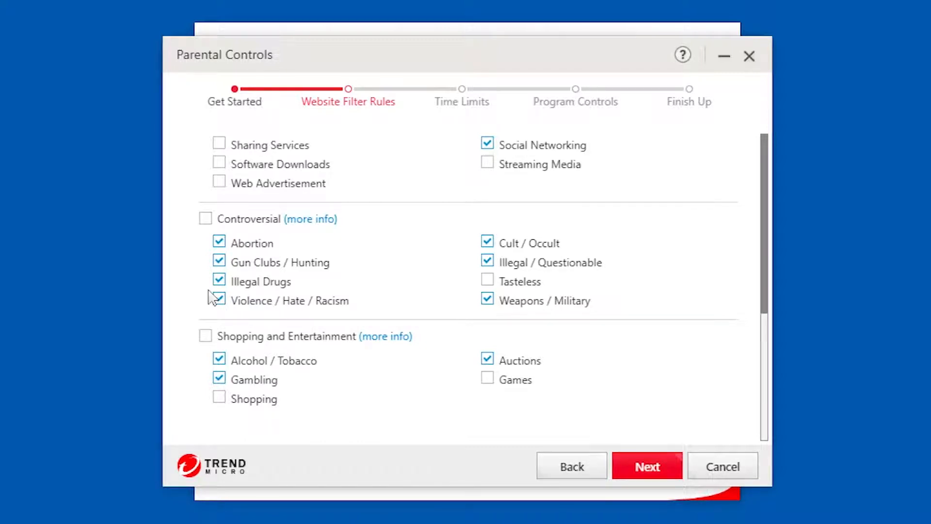
pyautogui.click(205, 336)
pyautogui.click(206, 336)
pyautogui.click(219, 359)
pyautogui.click(220, 378)
pyautogui.click(219, 397)
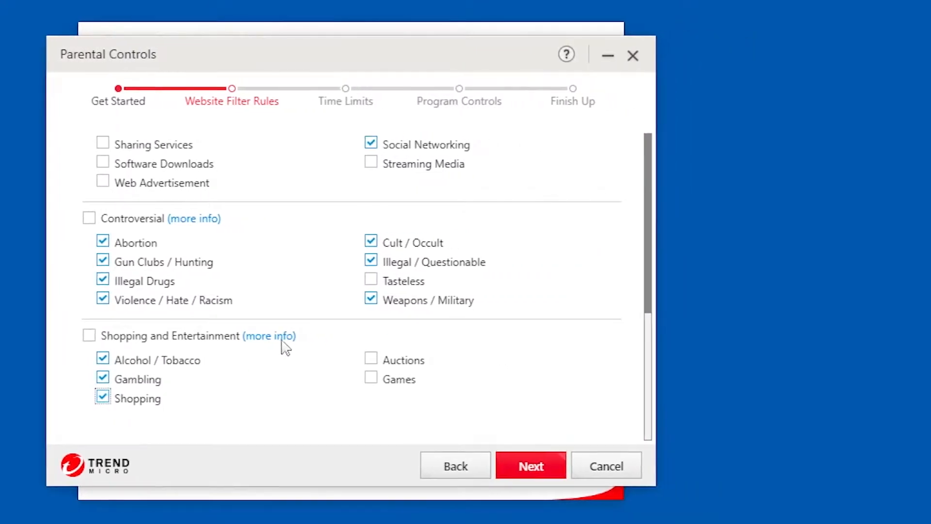
pyautogui.click(294, 339)
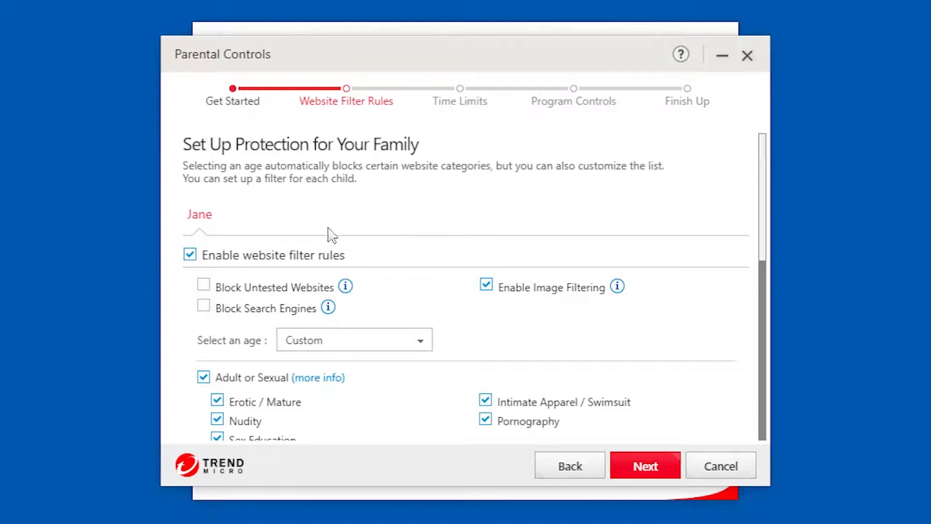
pyautogui.click(205, 286)
# Step: Block web access daily from 12–7 AM and from 8 PM to midnight
pyautogui.click(663, 461)
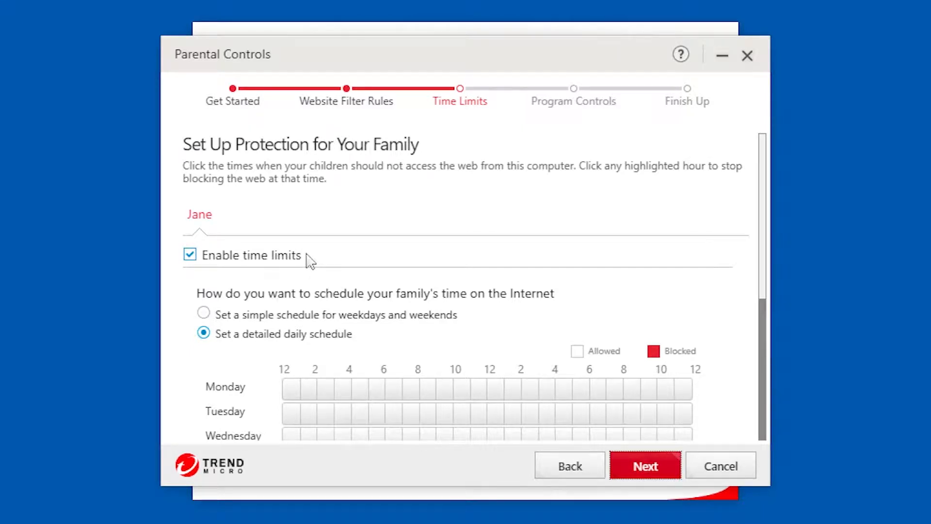
pyautogui.scroll(-3, 311, 261)
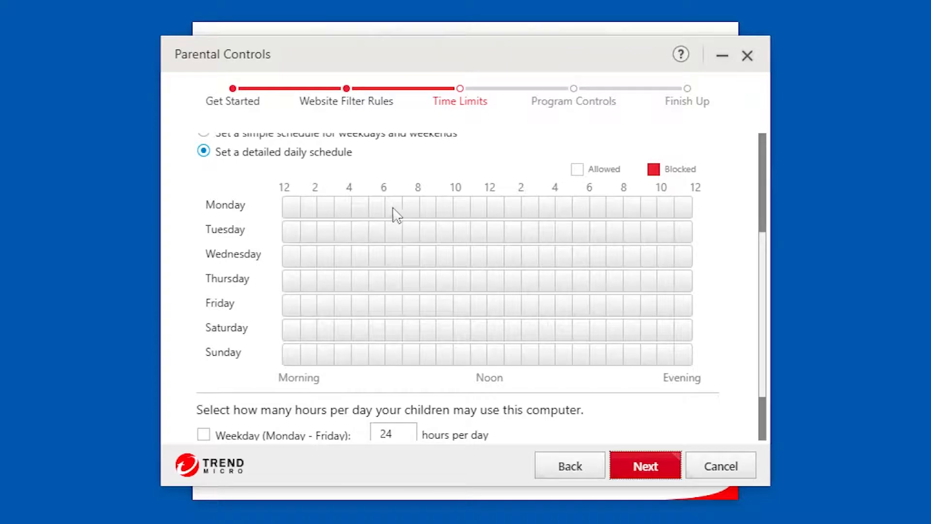
pyautogui.moveTo(393, 212); pyautogui.dragTo(353, 364)
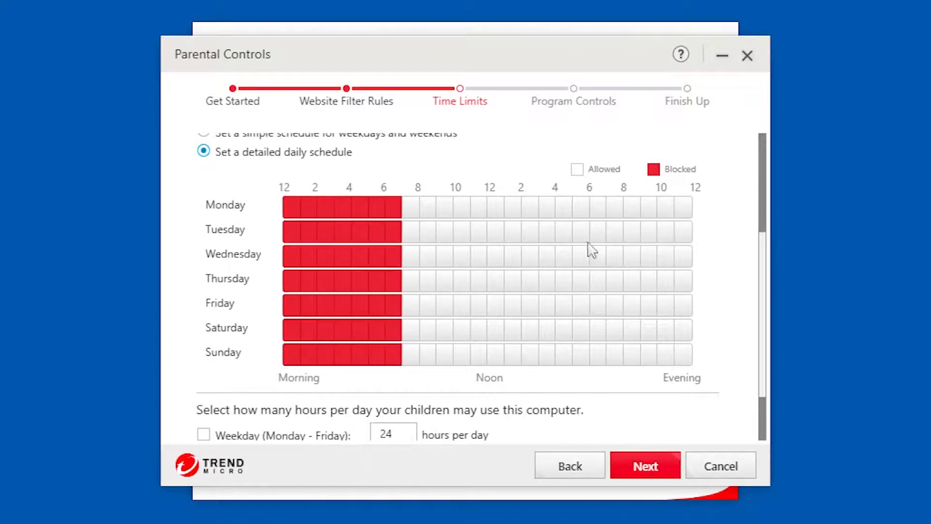
pyautogui.moveTo(682, 214); pyautogui.dragTo(635, 360)
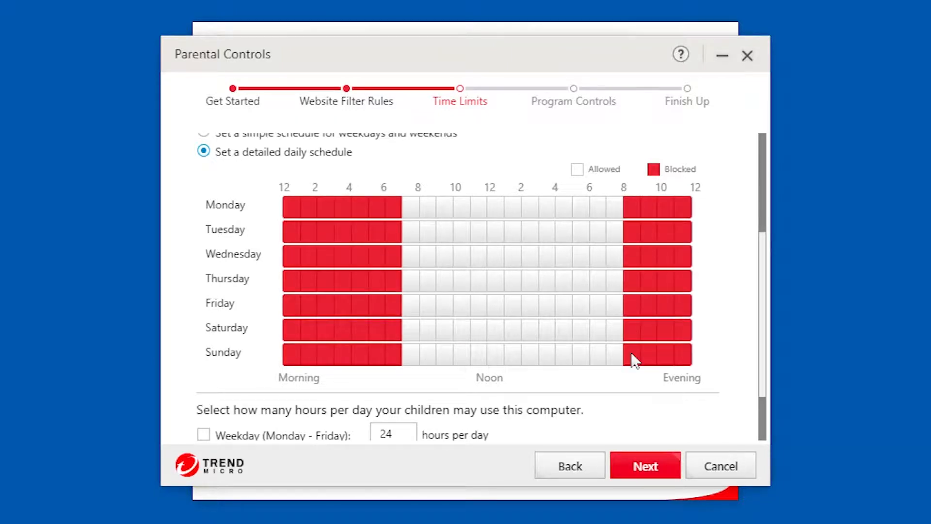
# Step: Turn on the weekday and weekend 24-hour daily limits and continue to Program Controls
pyautogui.scroll(-2, 301, 361)
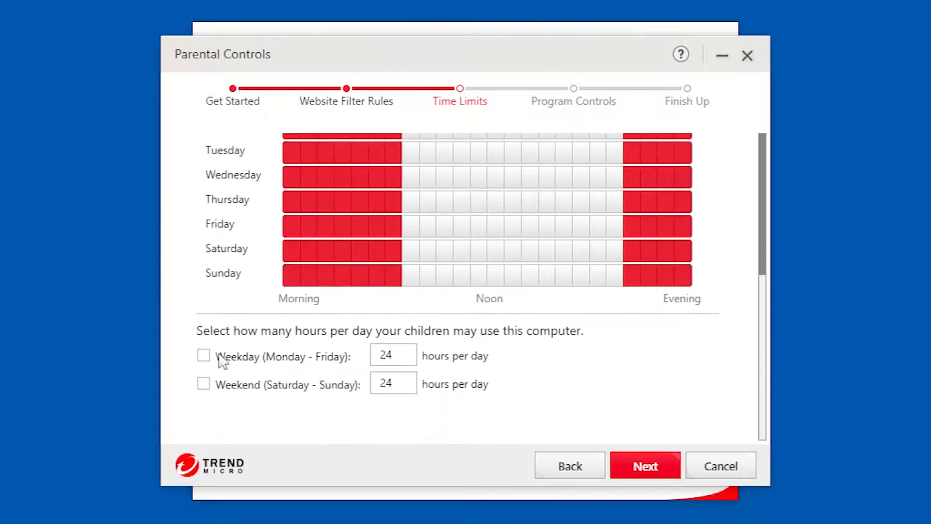
pyautogui.click(204, 359)
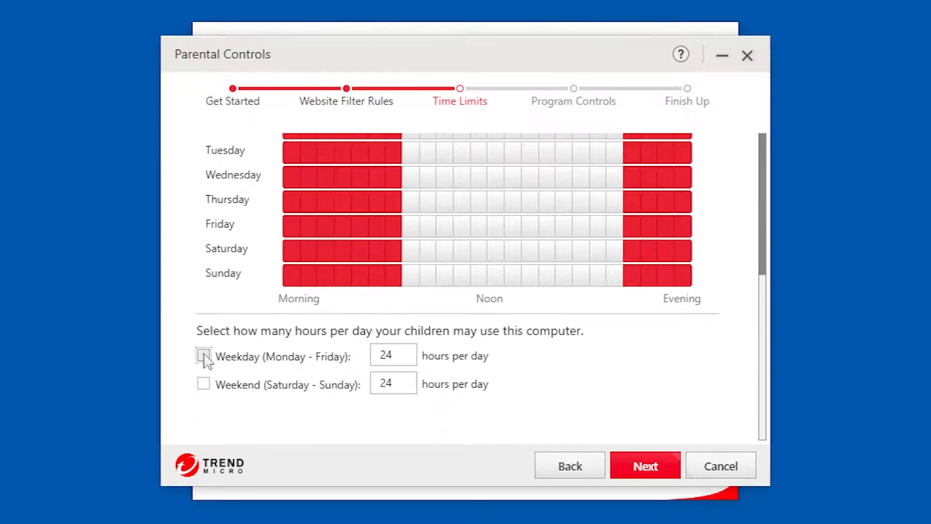
pyautogui.click(205, 387)
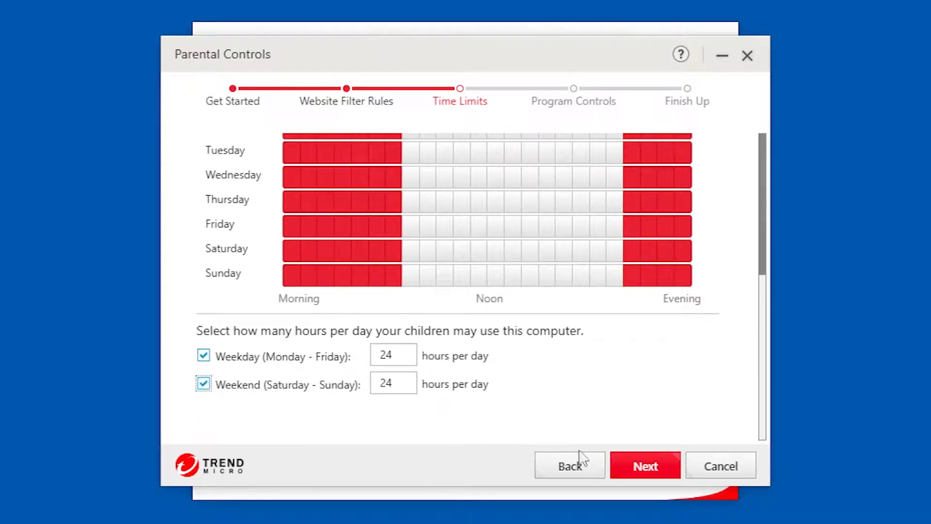
pyautogui.click(664, 467)
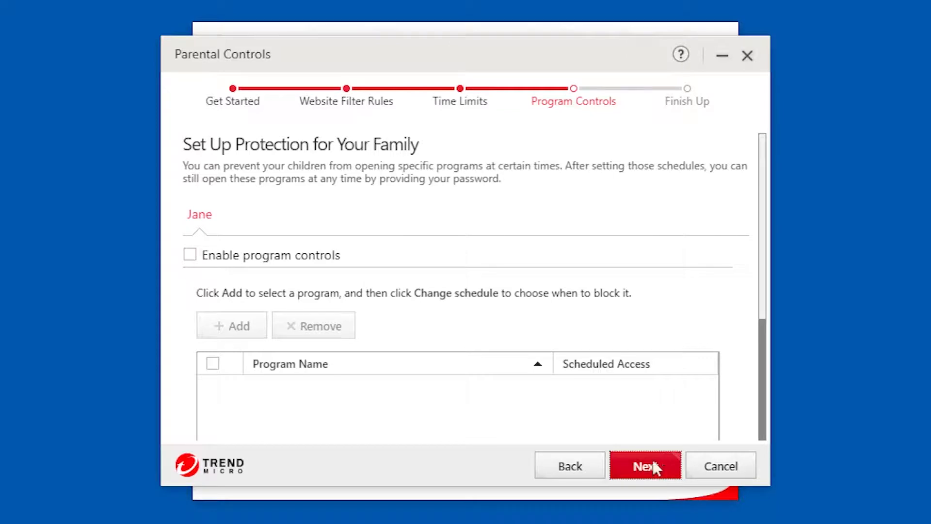
# Step: Enable program controls and add iexplore.exe as a blocked program
pyautogui.click(190, 255)
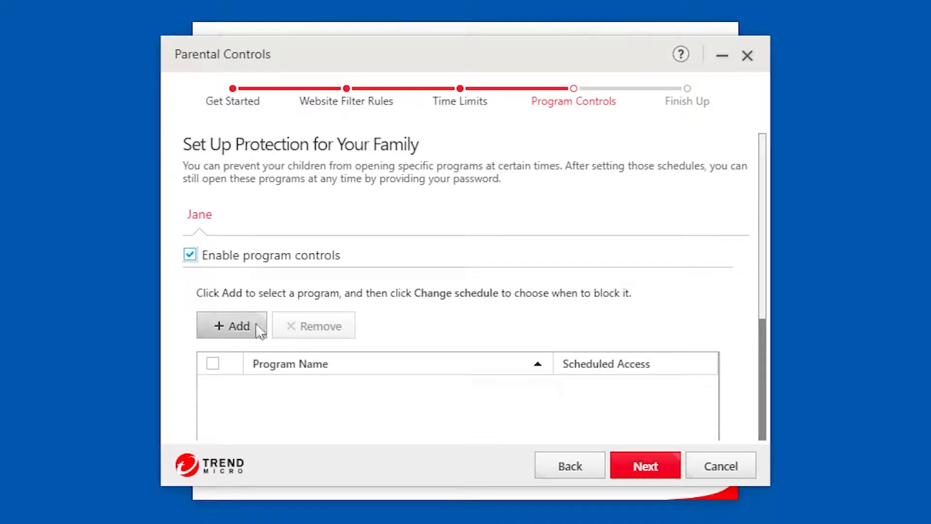
pyautogui.click(233, 325)
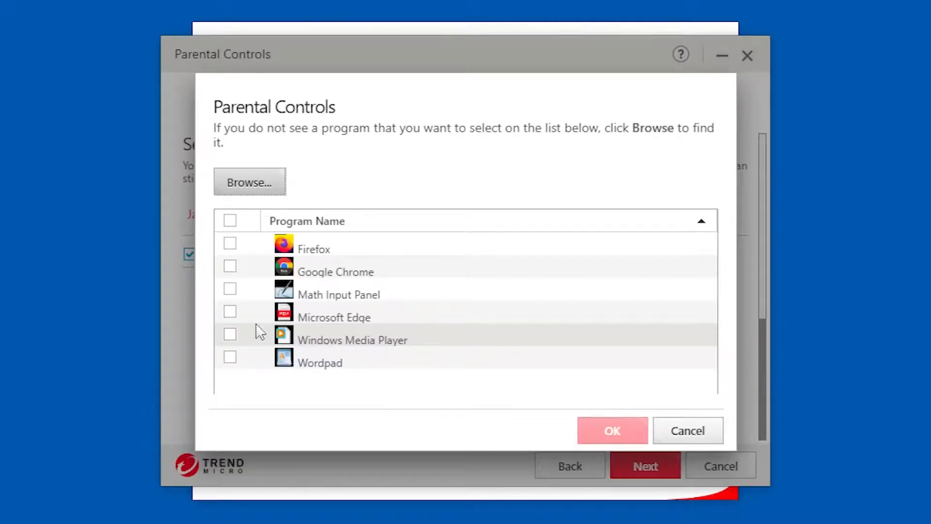
pyautogui.click(274, 187)
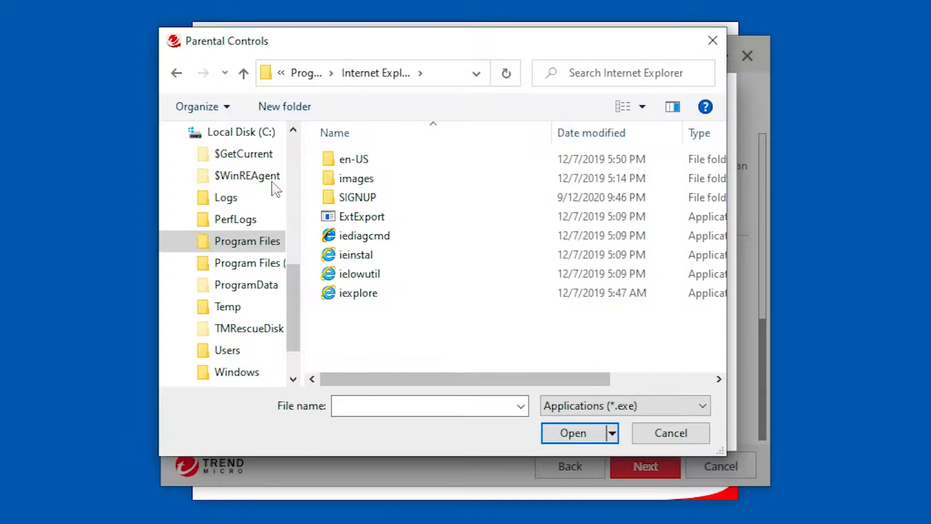
pyautogui.click(382, 295)
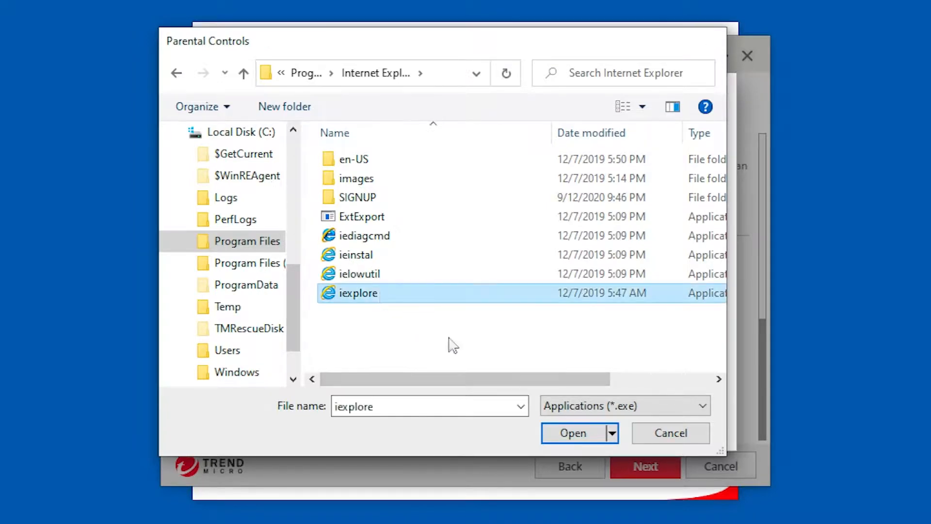
pyautogui.click(590, 433)
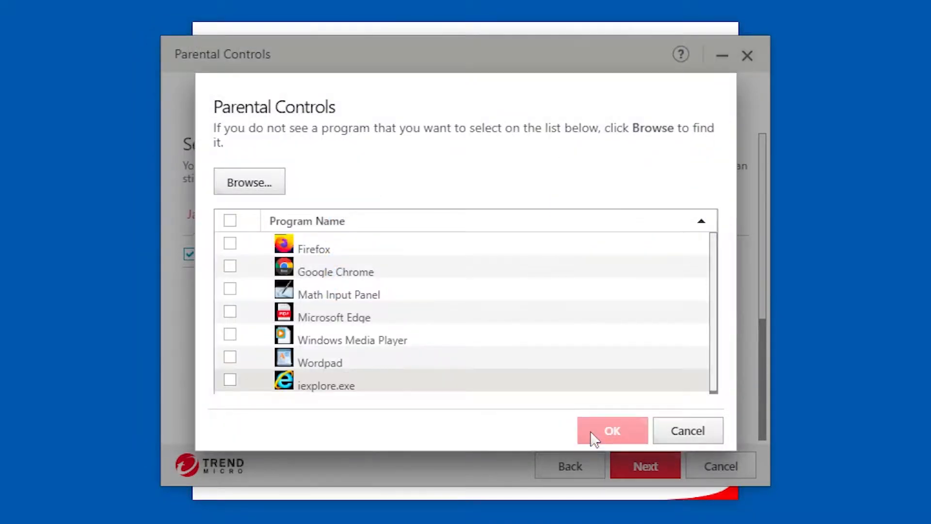
pyautogui.click(230, 380)
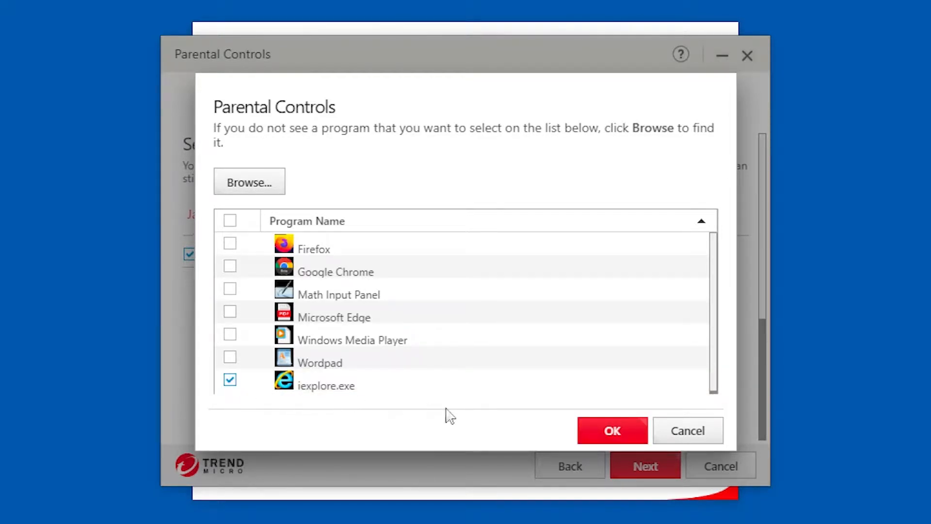
pyautogui.click(626, 438)
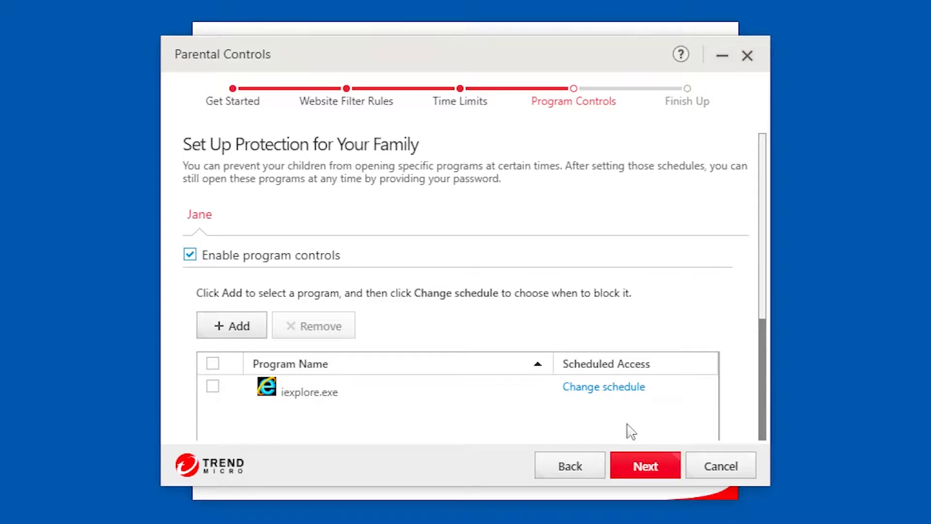
# Step: Schedule iexplore.exe as allowed 6 AM–8 PM daily, blocked otherwise, and continue to the Finish Up summary
pyautogui.click(644, 388)
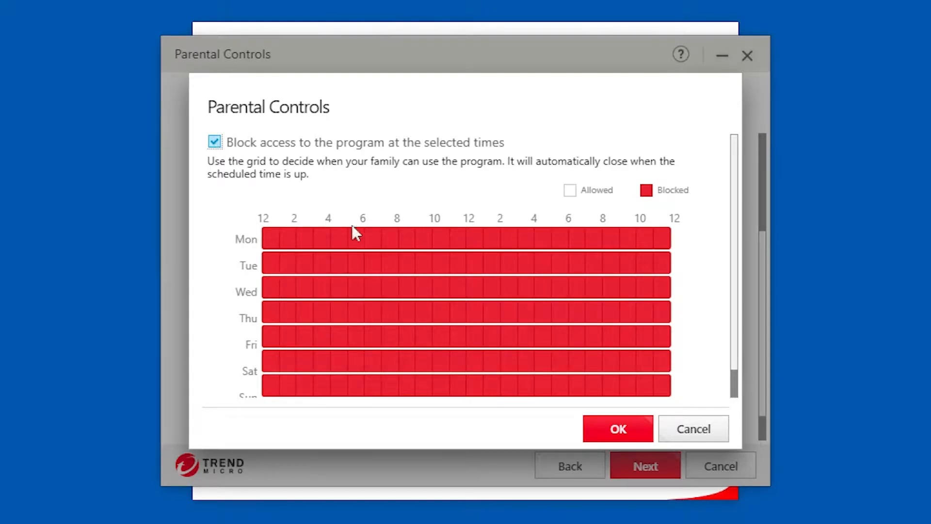
pyautogui.moveTo(368, 238); pyautogui.dragTo(597, 389)
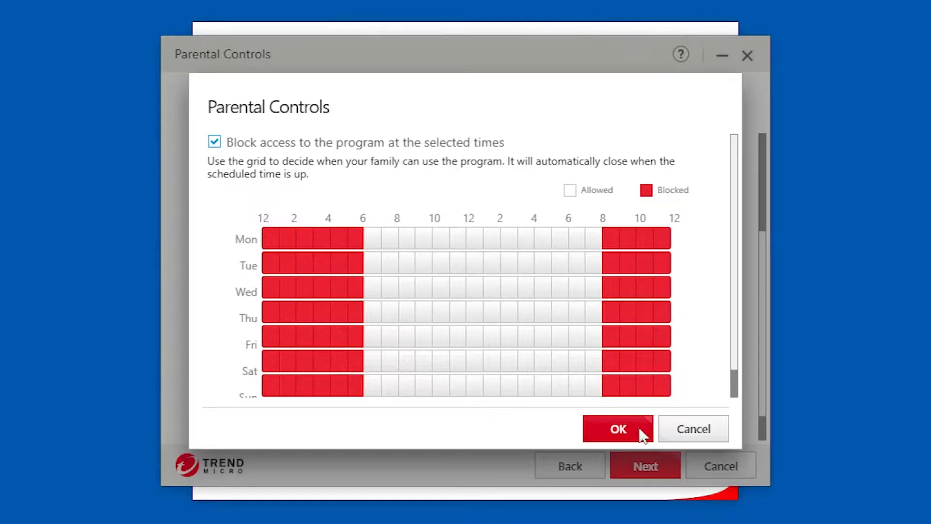
pyautogui.click(619, 429)
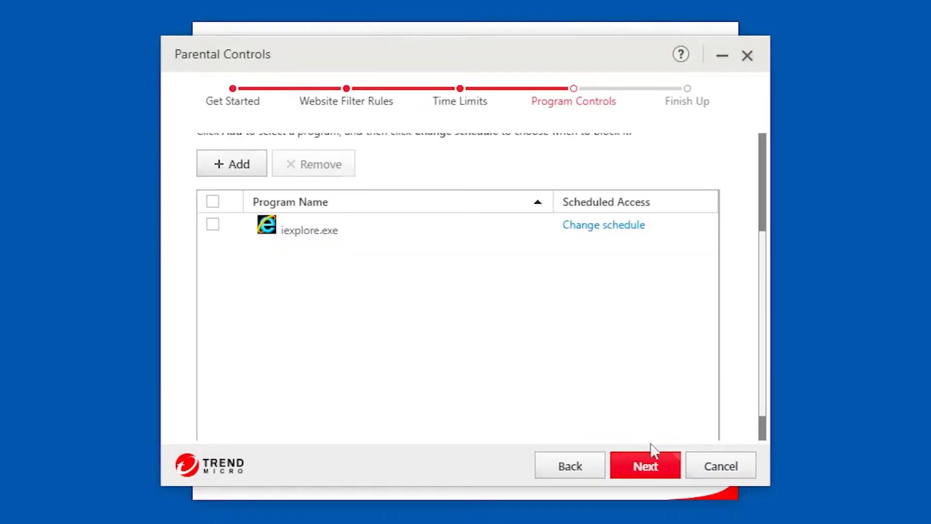
pyautogui.click(667, 469)
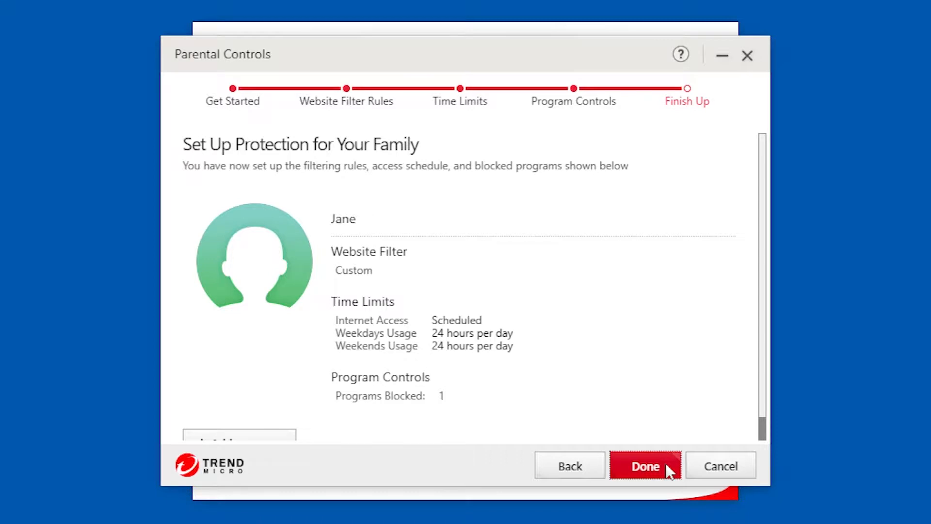
# Step: Complete the wizard, toggle the Parental Controls switch off and back on, and save with OK
pyautogui.scroll(-1, 649, 466)
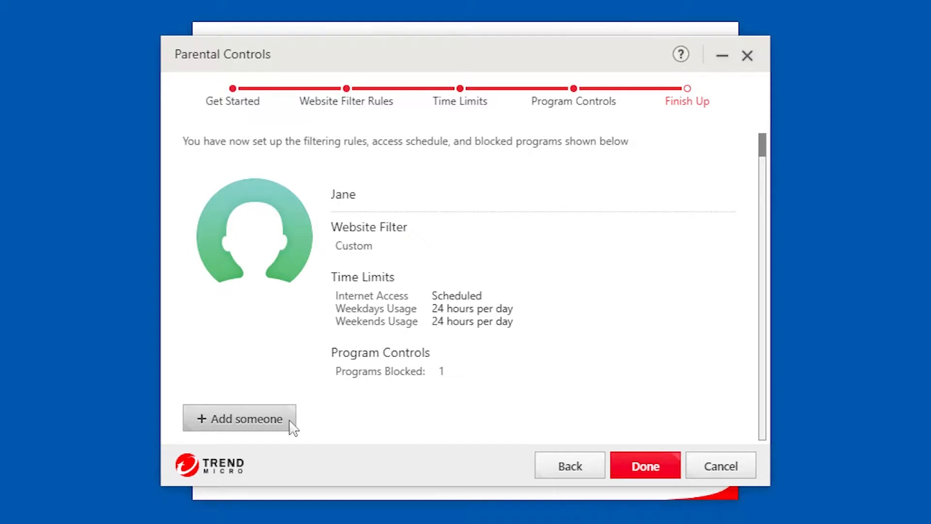
pyautogui.click(669, 471)
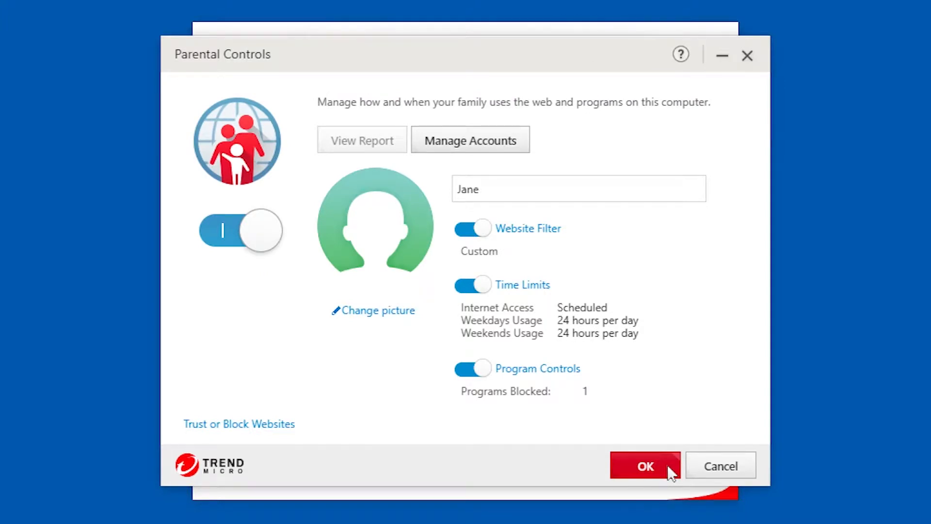
pyautogui.click(262, 232)
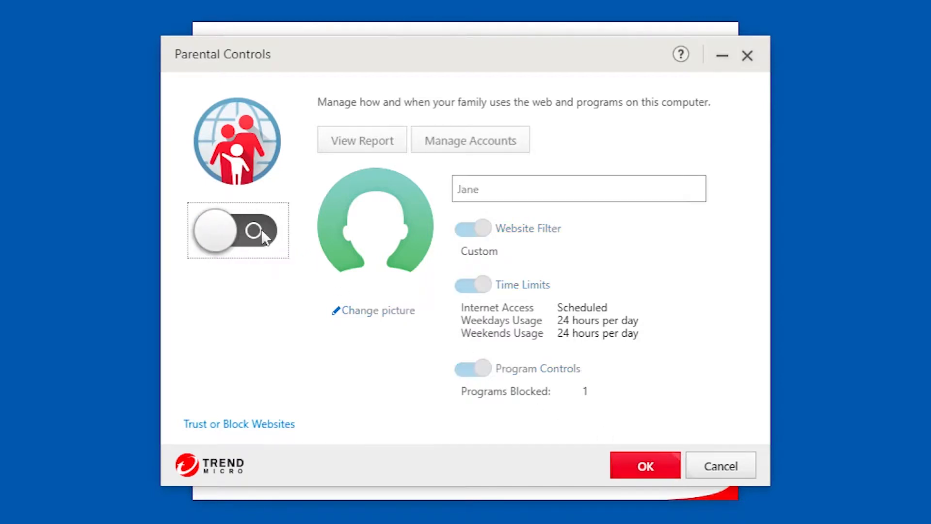
pyautogui.click(262, 231)
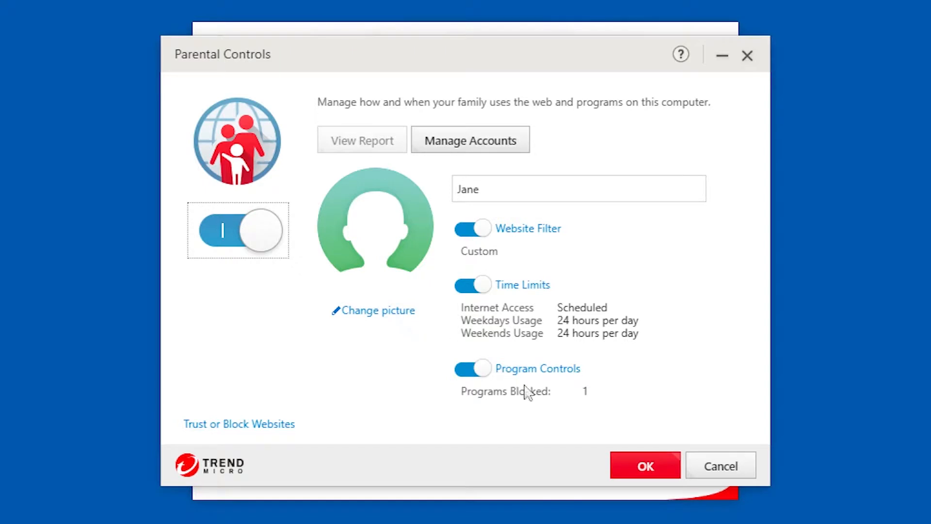
pyautogui.click(662, 466)
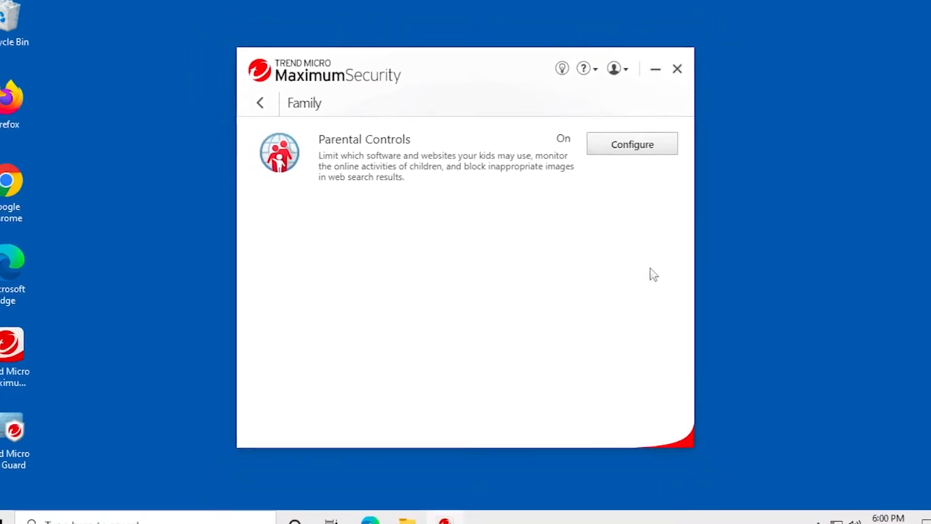
# Step: Close Maximum Security and sign out of the current Windows account
pyautogui.click(677, 68)
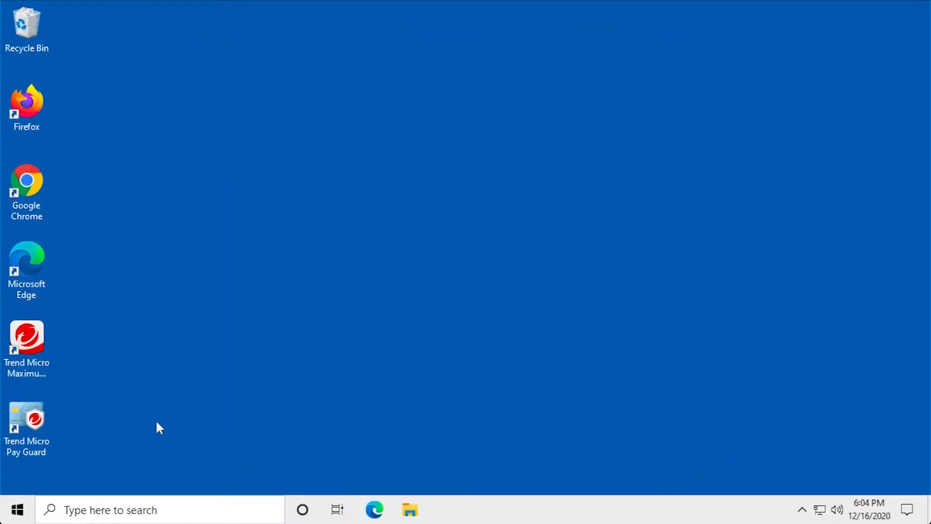
pyautogui.rightClick(29, 511)
pyautogui.moveTo(131, 467)
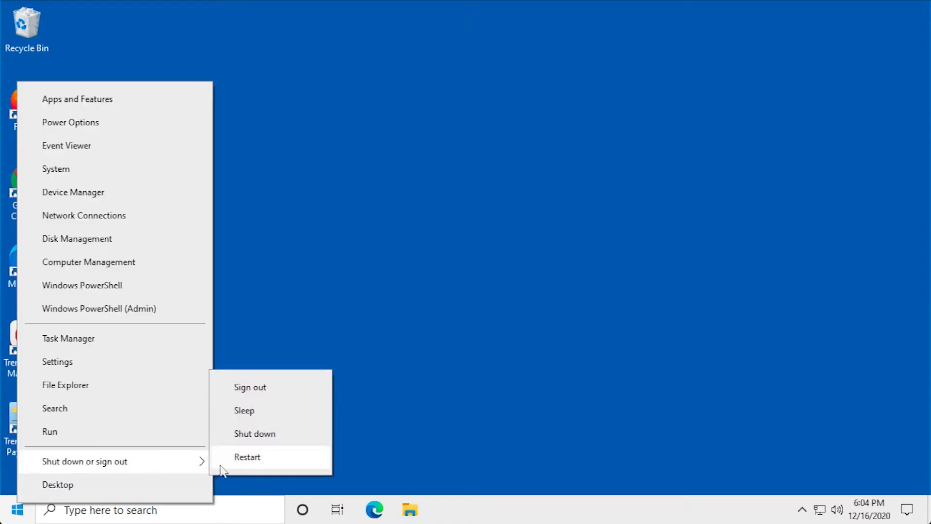
pyautogui.click(225, 394)
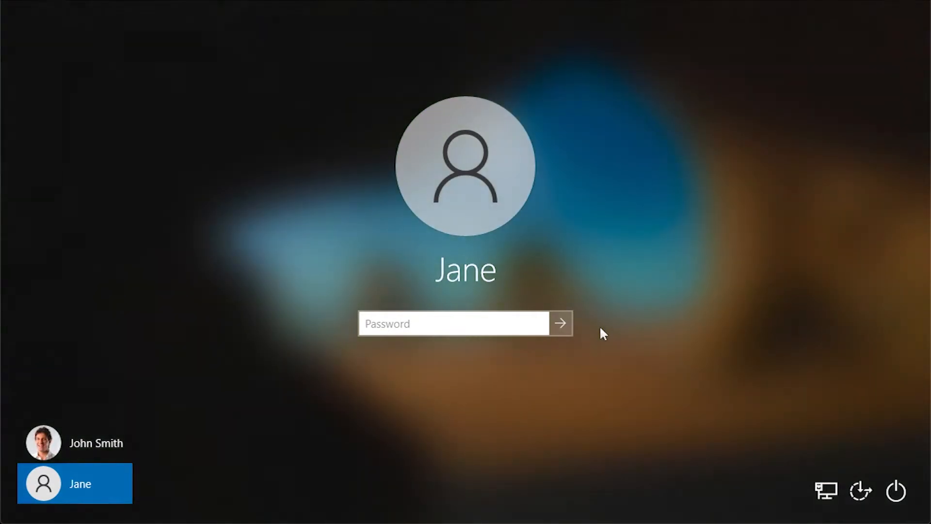
# Step: Sign in to the child's account with its password and open Edge to test the web filter
pyautogui.write('********')
pyautogui.press('Return')
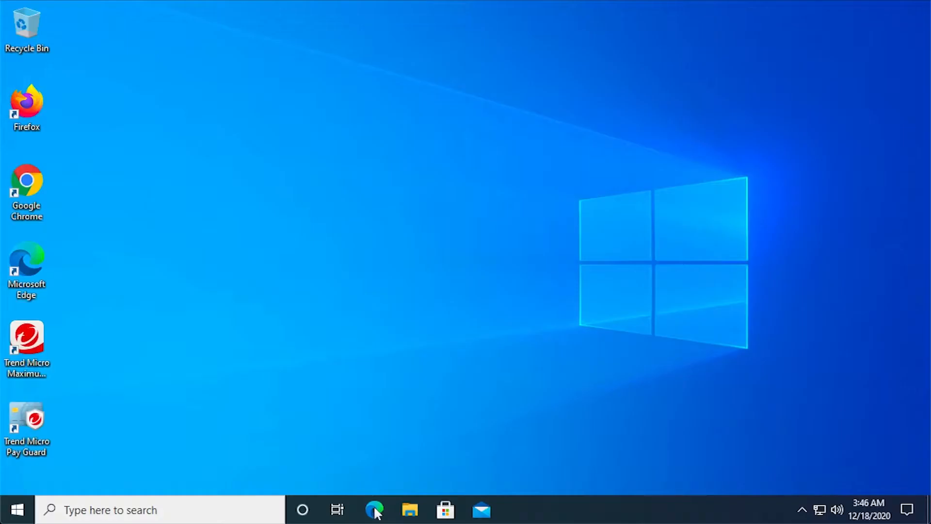
pyautogui.click(376, 510)
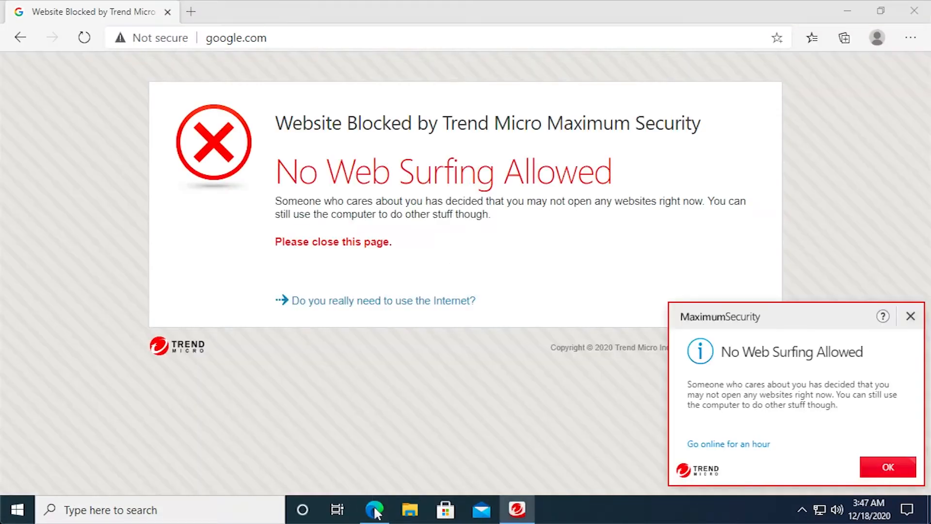